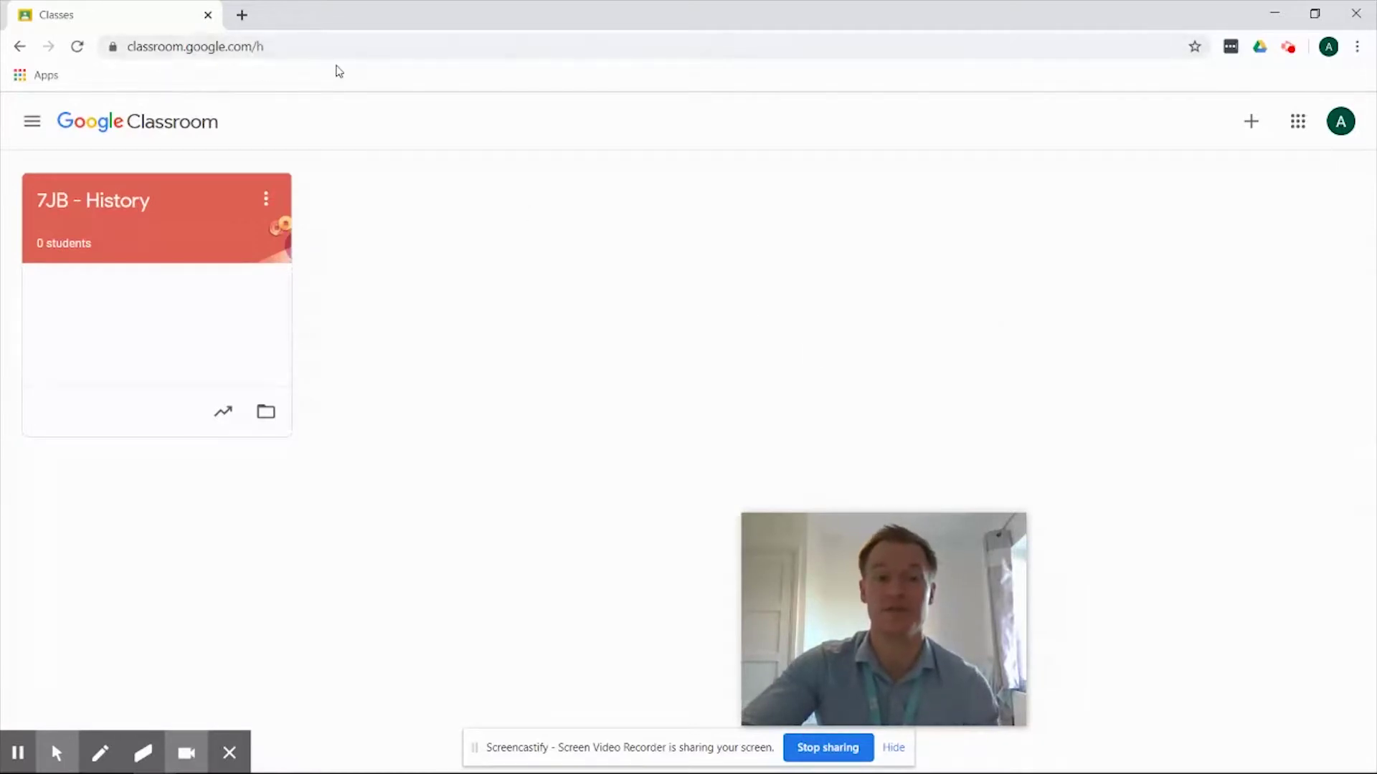
- Create a blank assignment from the 7JB - History class's Classwork page
click(119, 206)
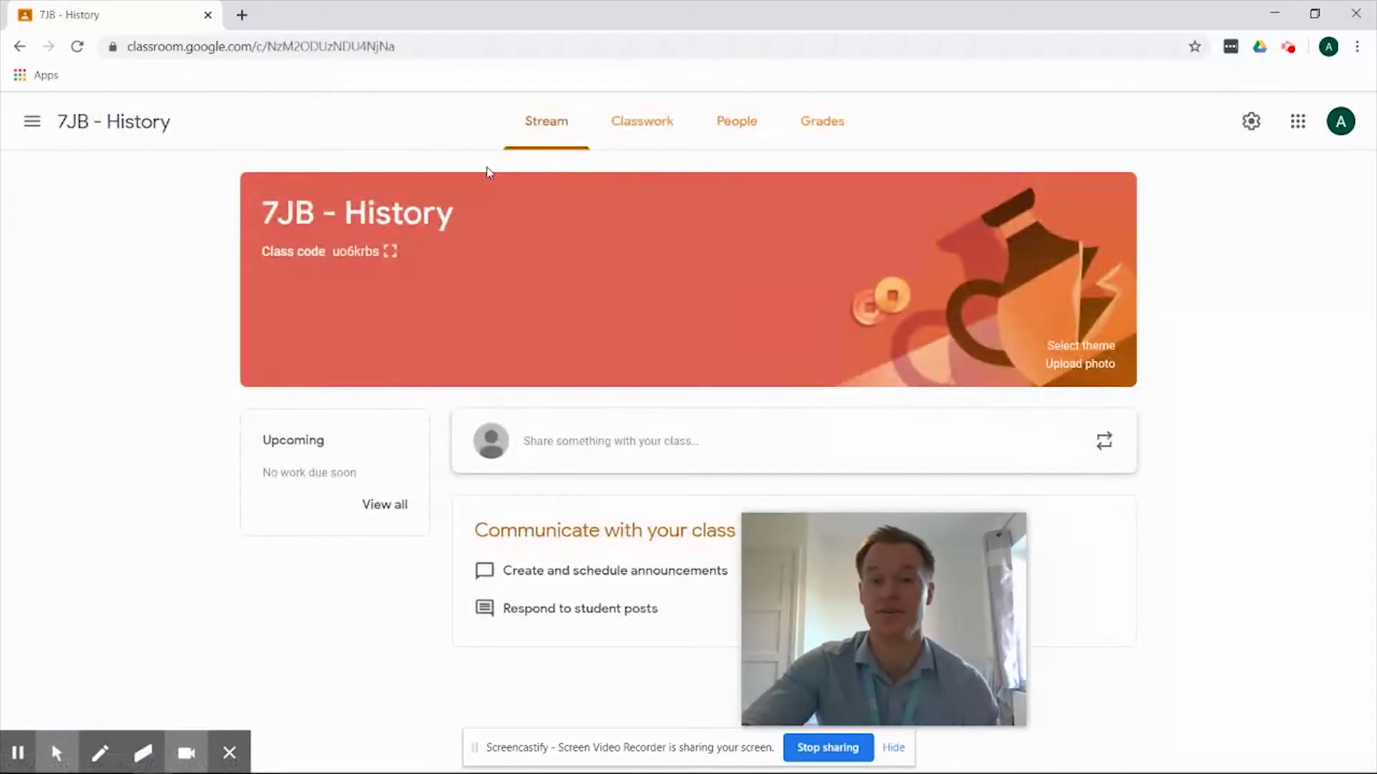
click(659, 133)
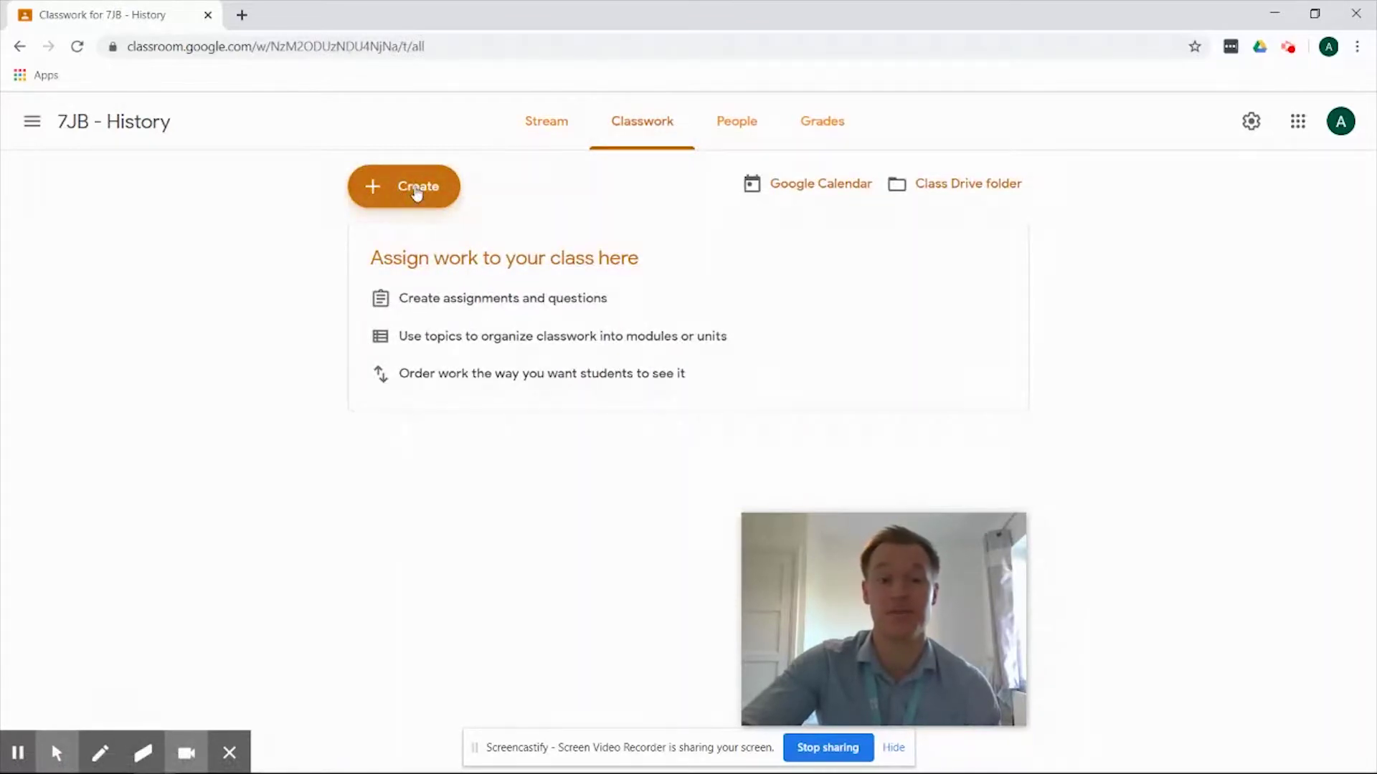
click(417, 192)
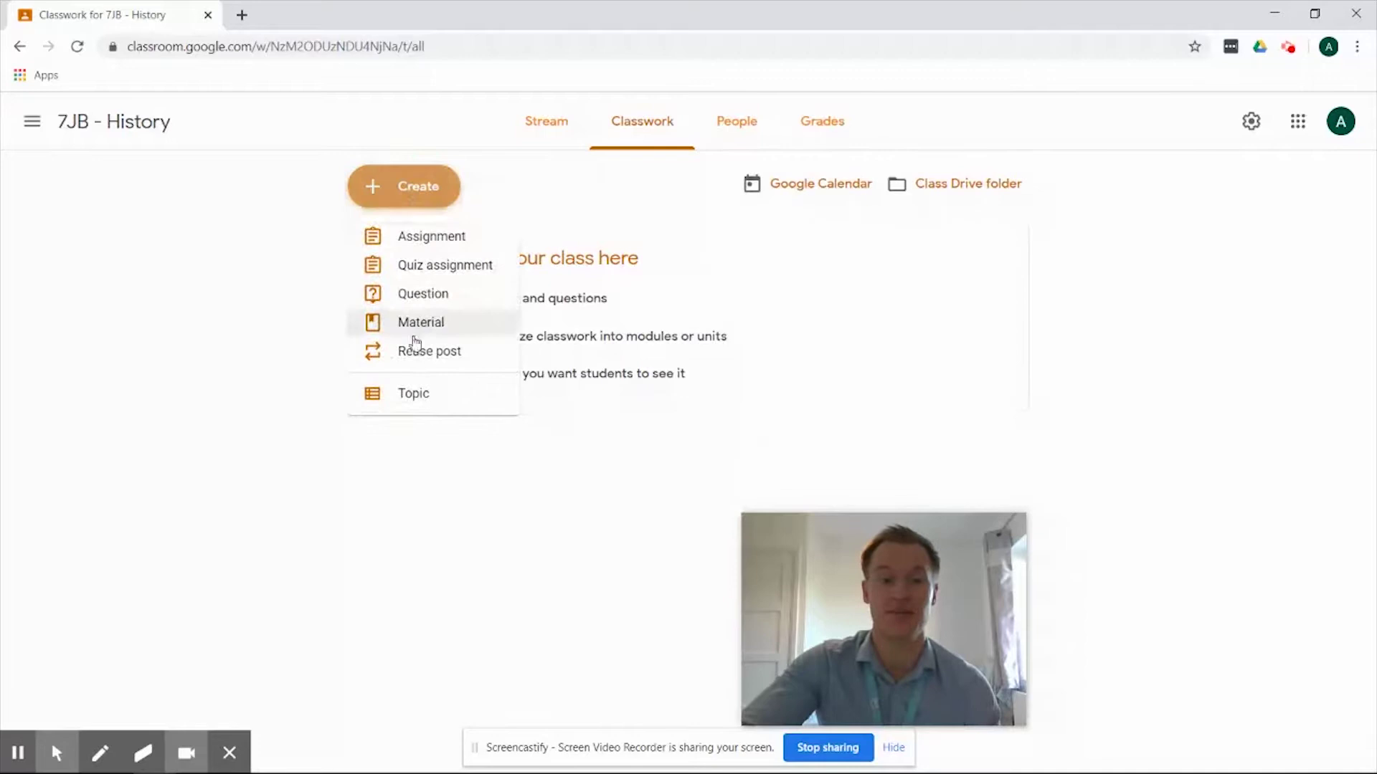
click(446, 244)
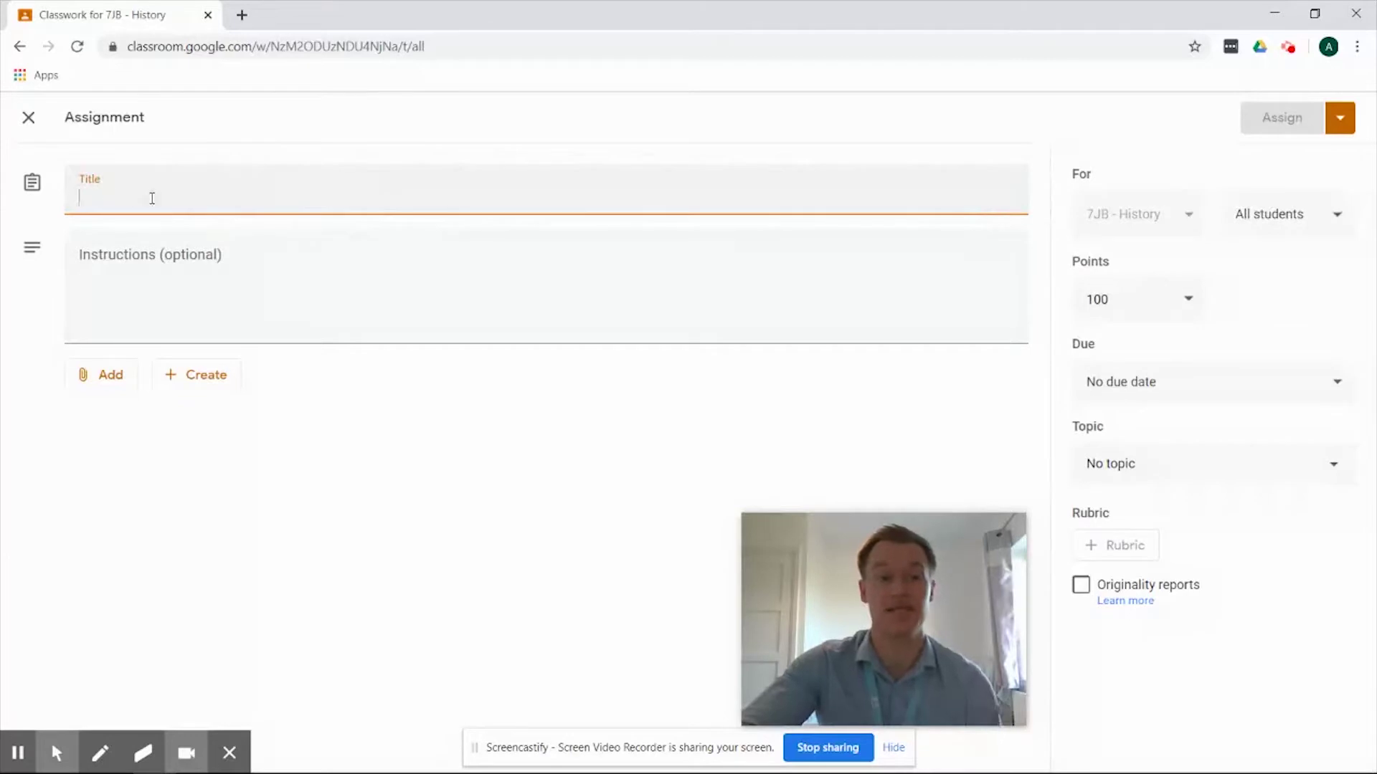
- Enter 'Week 1 History' as the assignment title, then place the cursor in Instructions
text(Week 1)
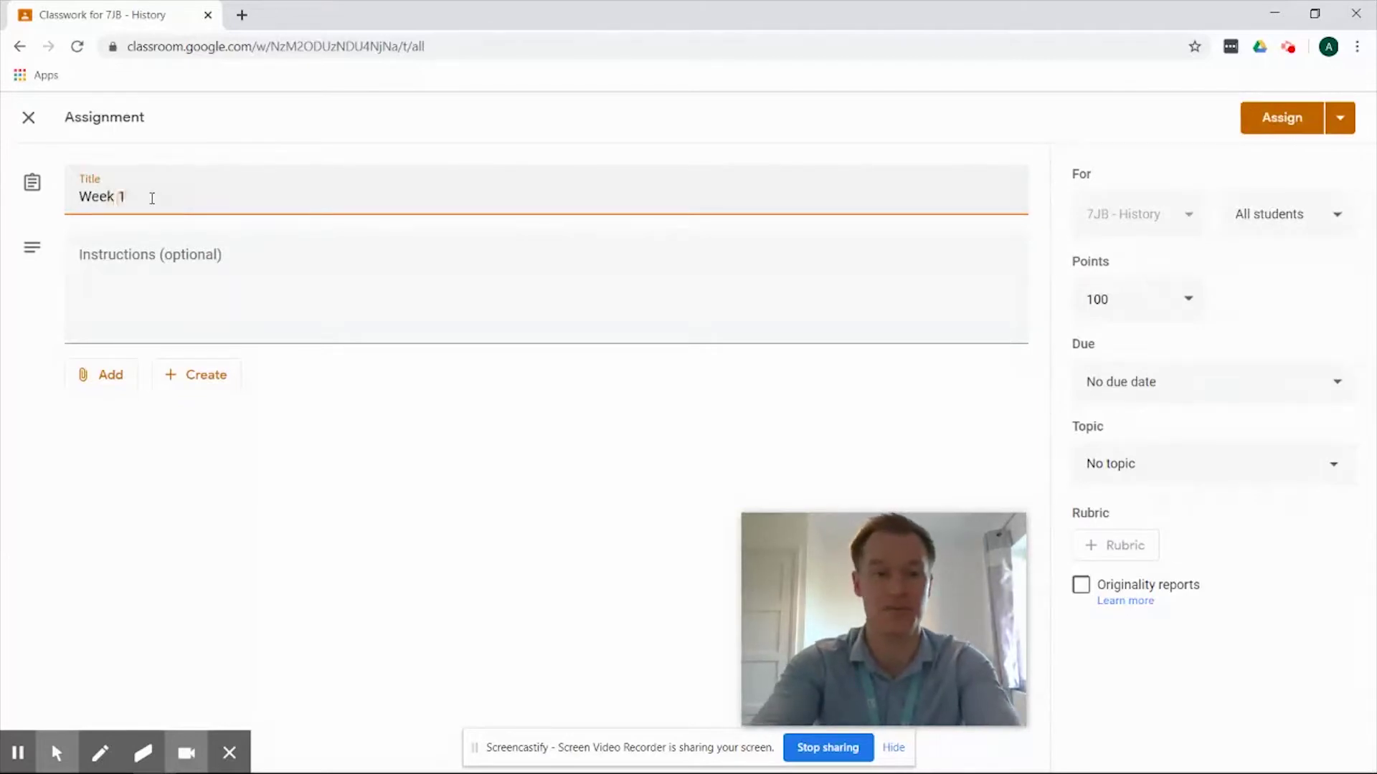
text( History)
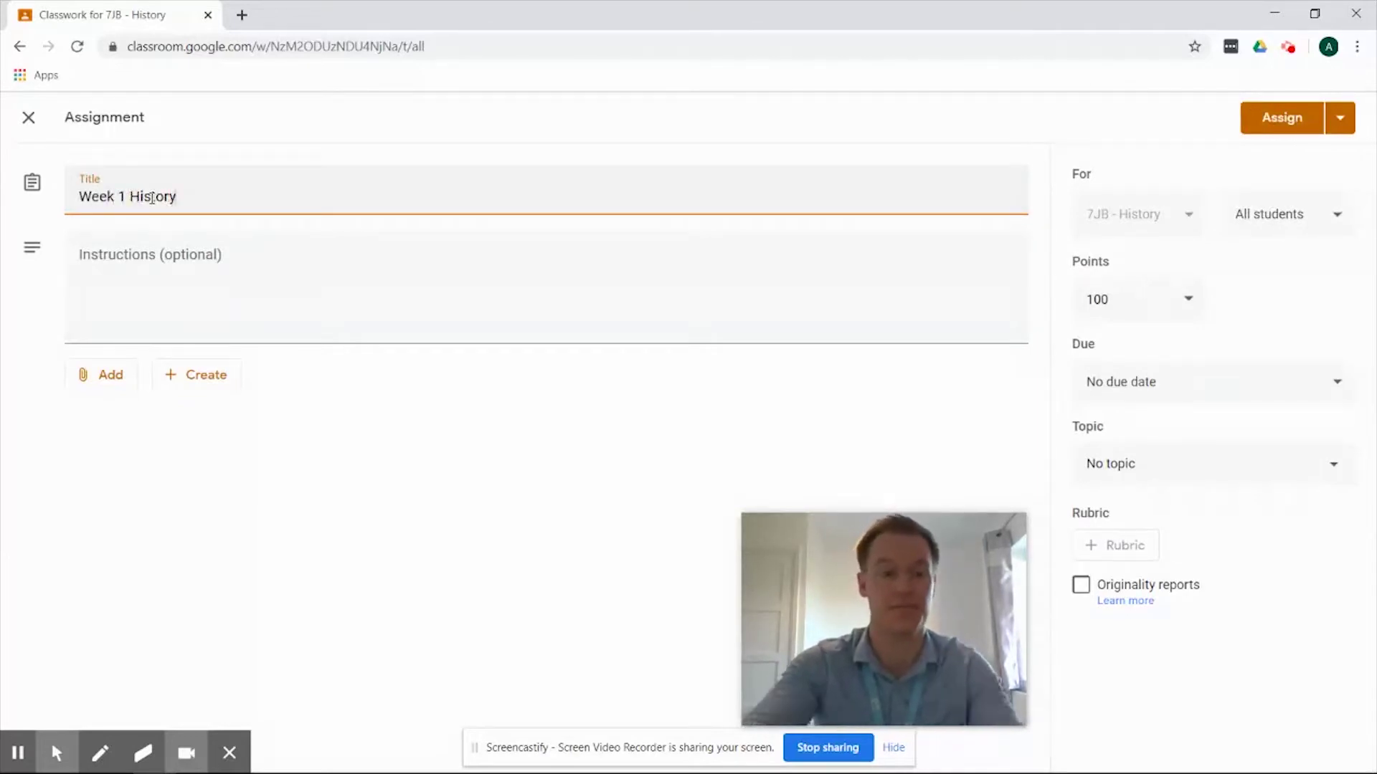
click(219, 285)
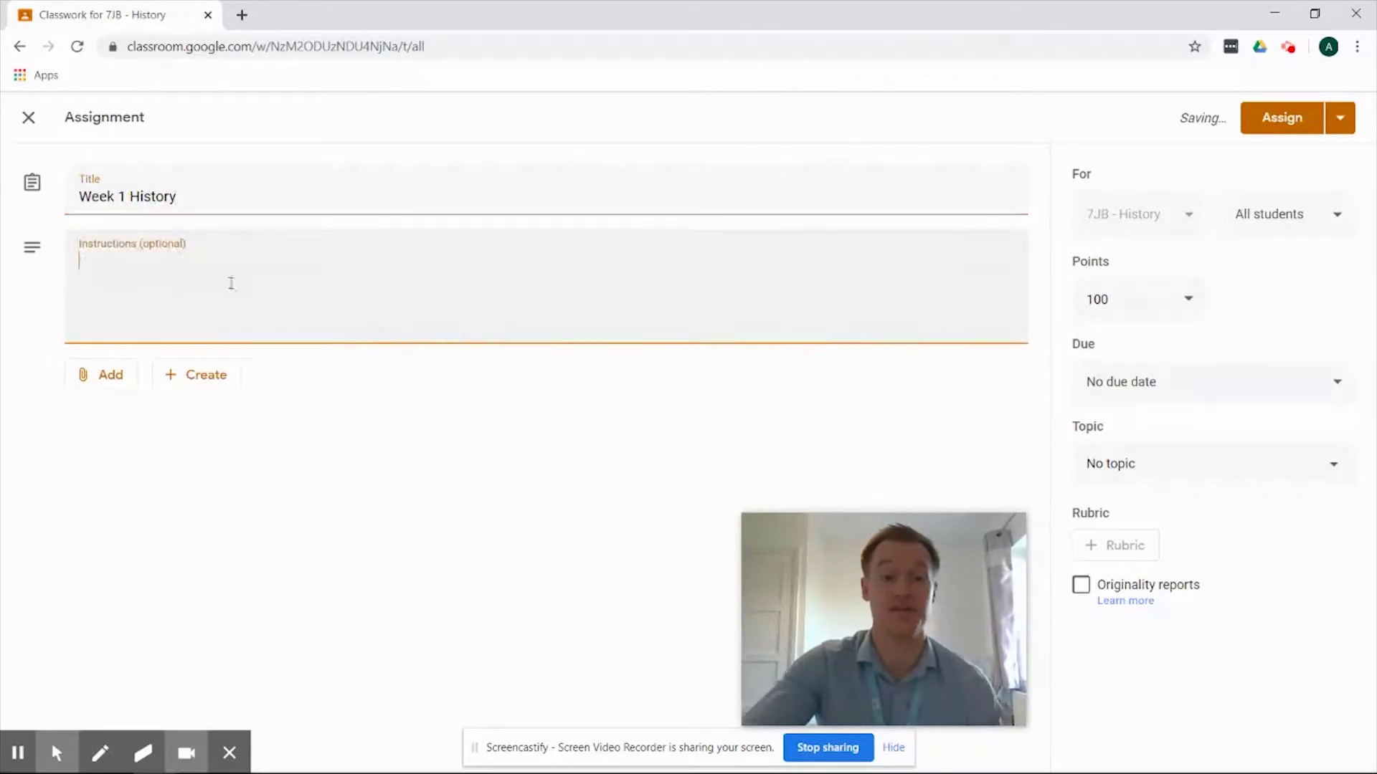
click(111, 383)
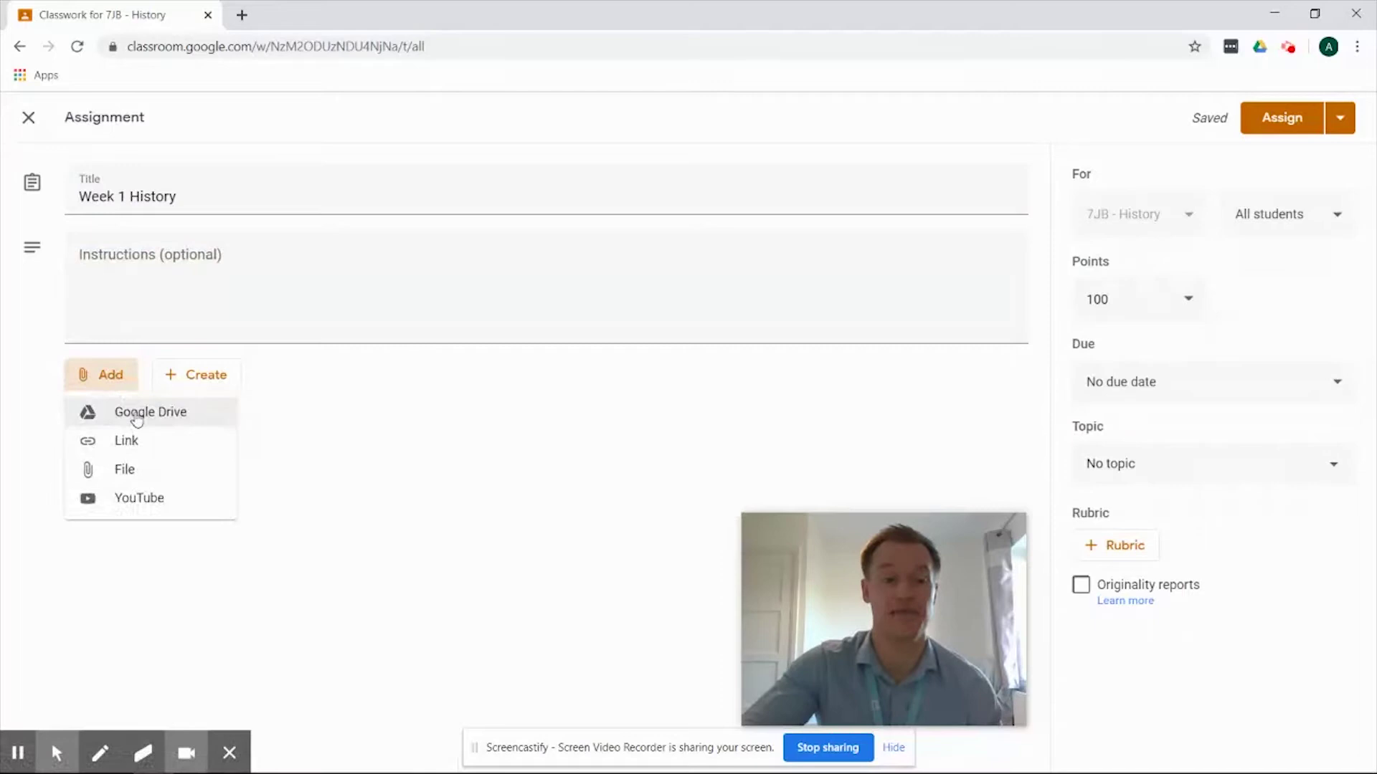
click(155, 415)
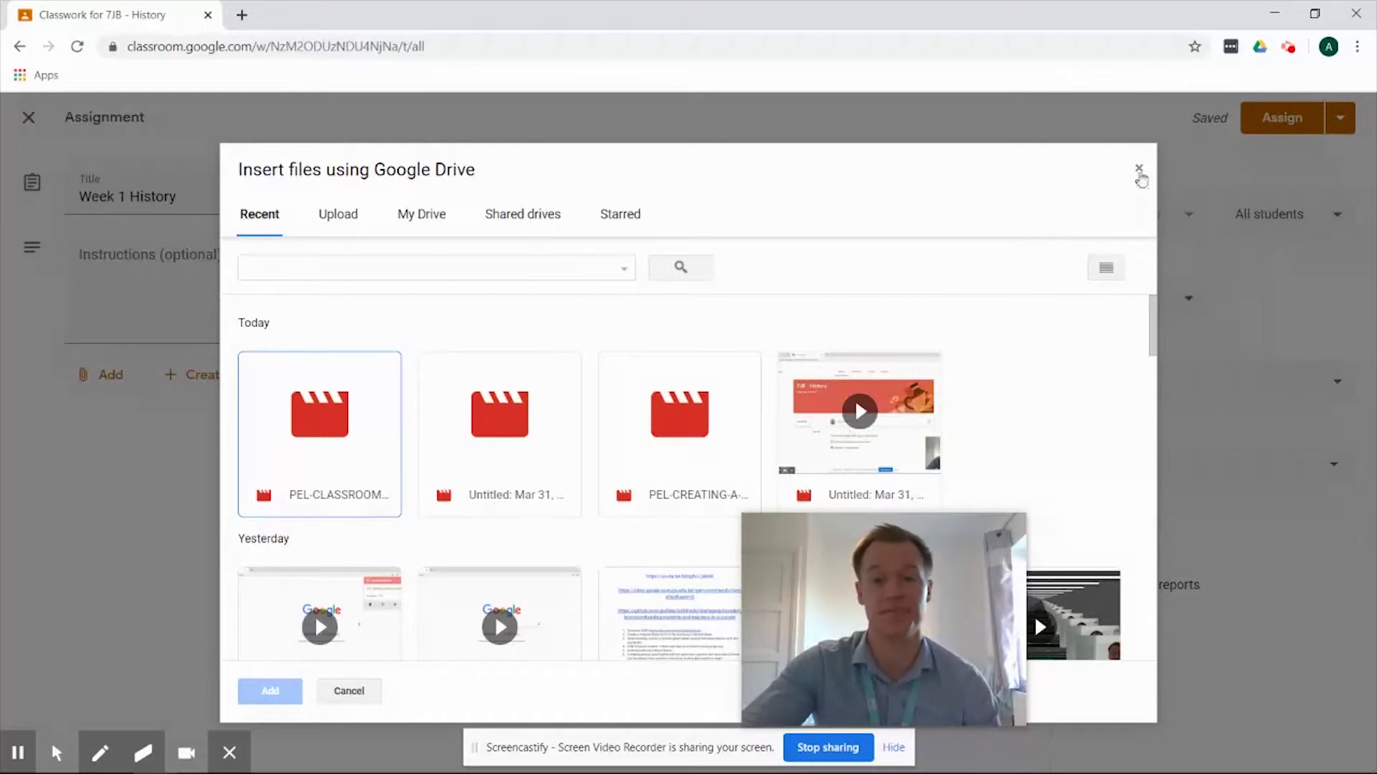
click(1137, 168)
click(825, 197)
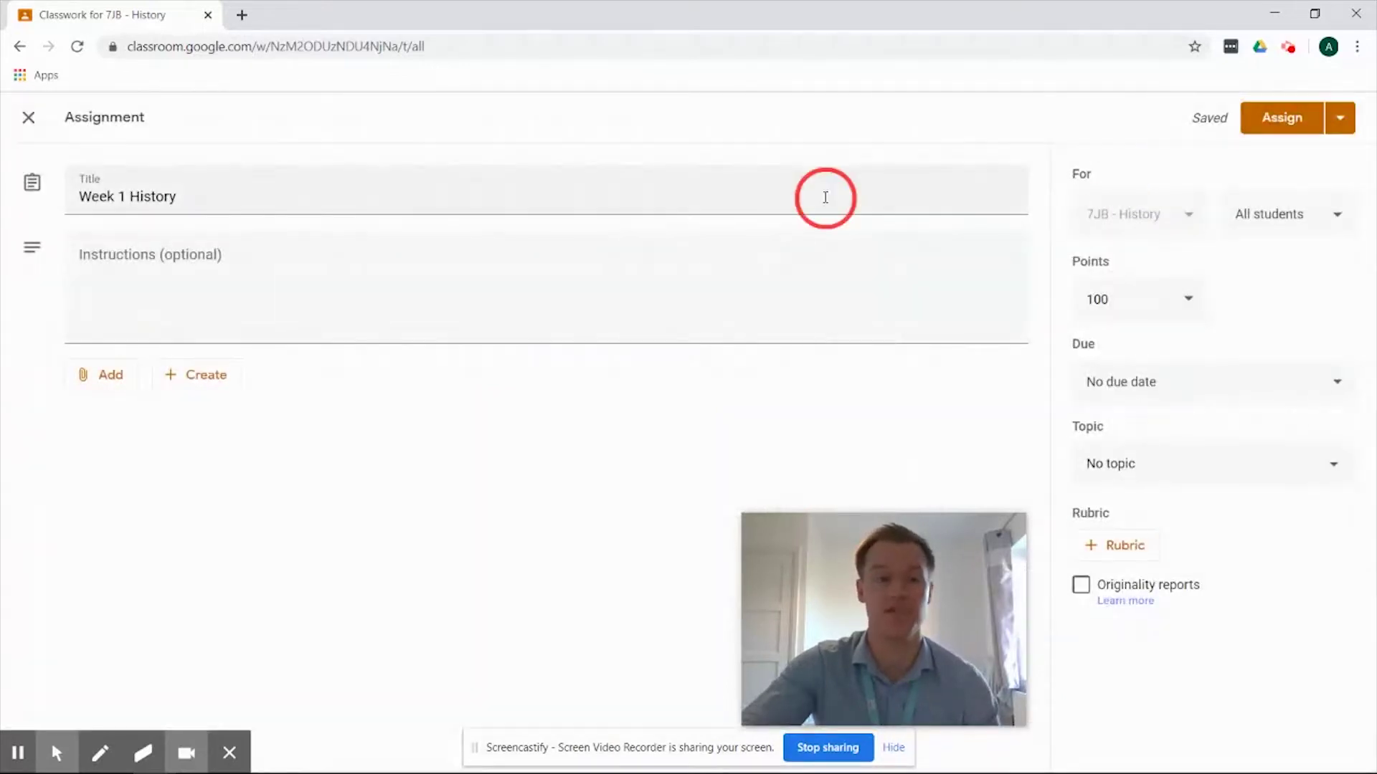
click(99, 378)
click(163, 440)
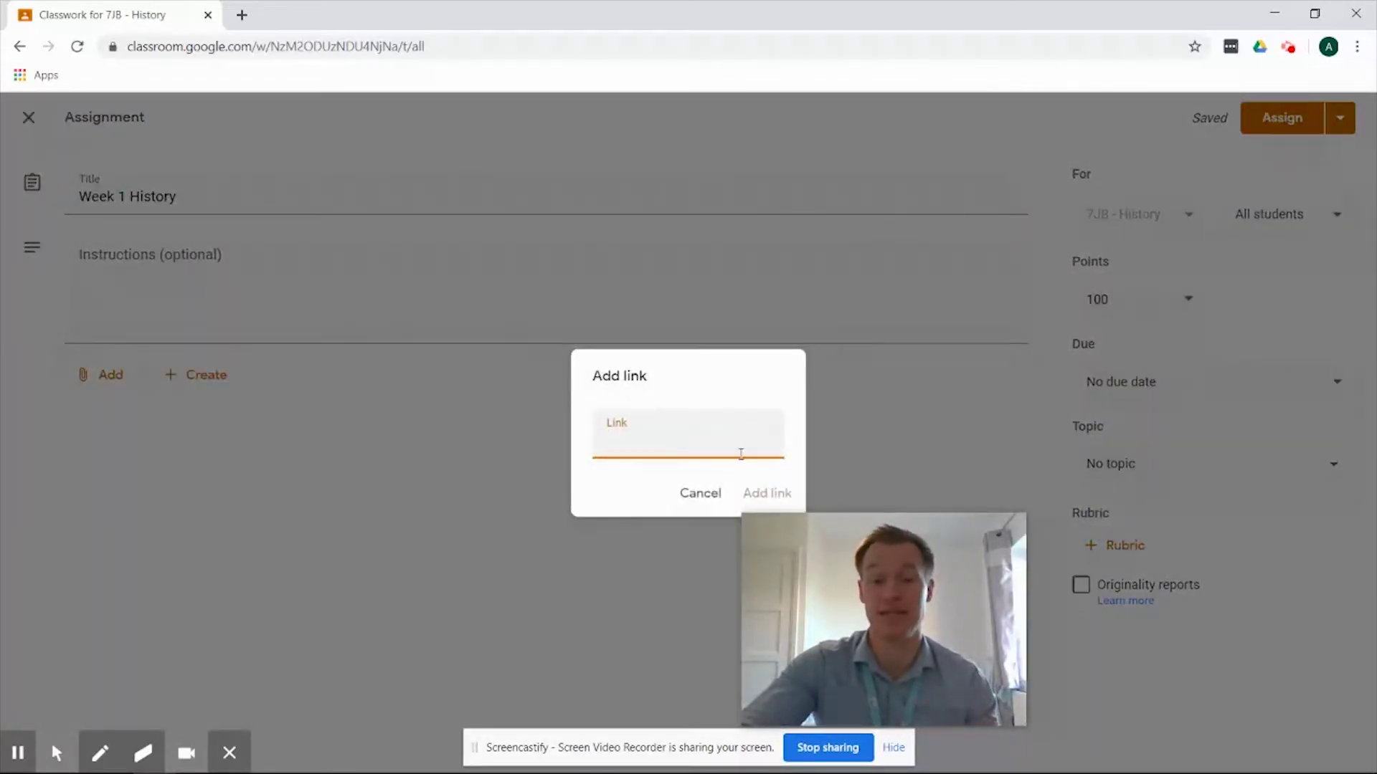
click(698, 494)
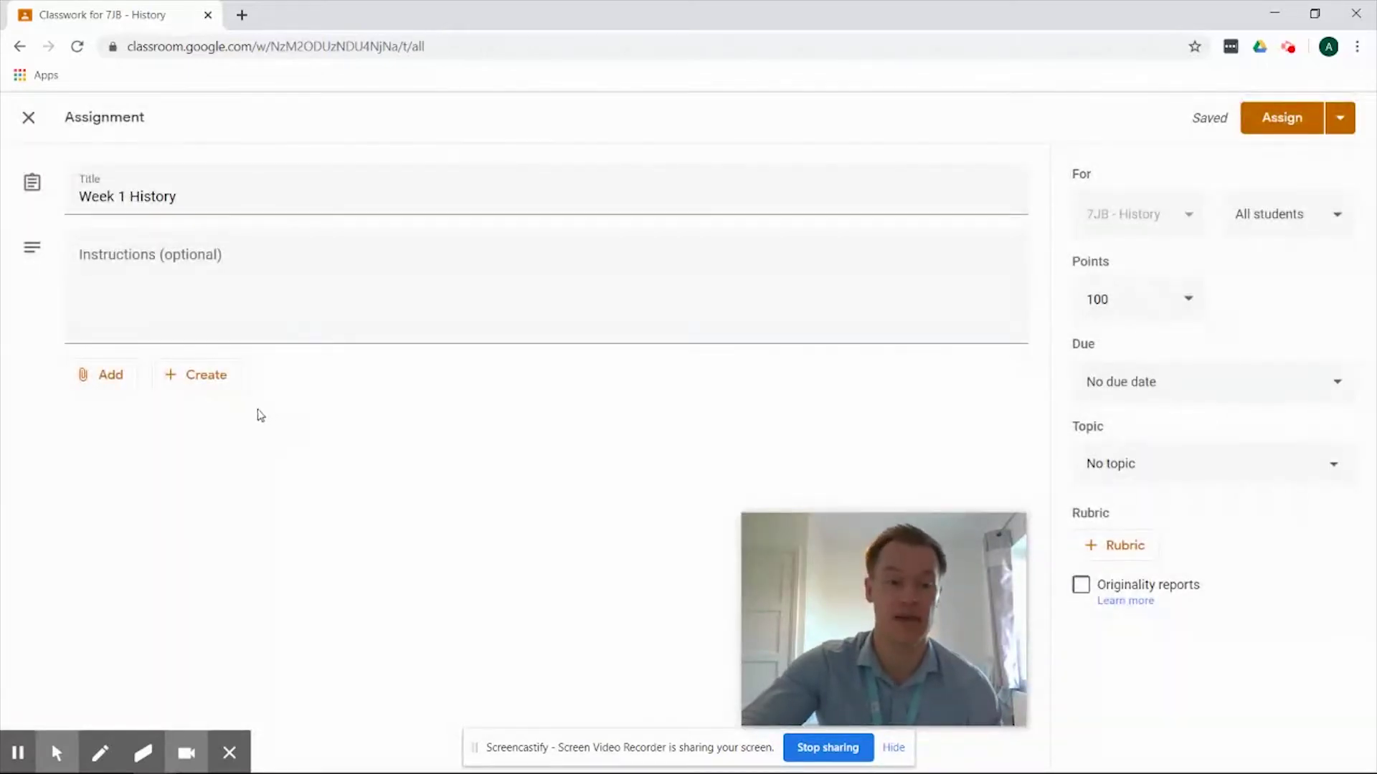
click(97, 378)
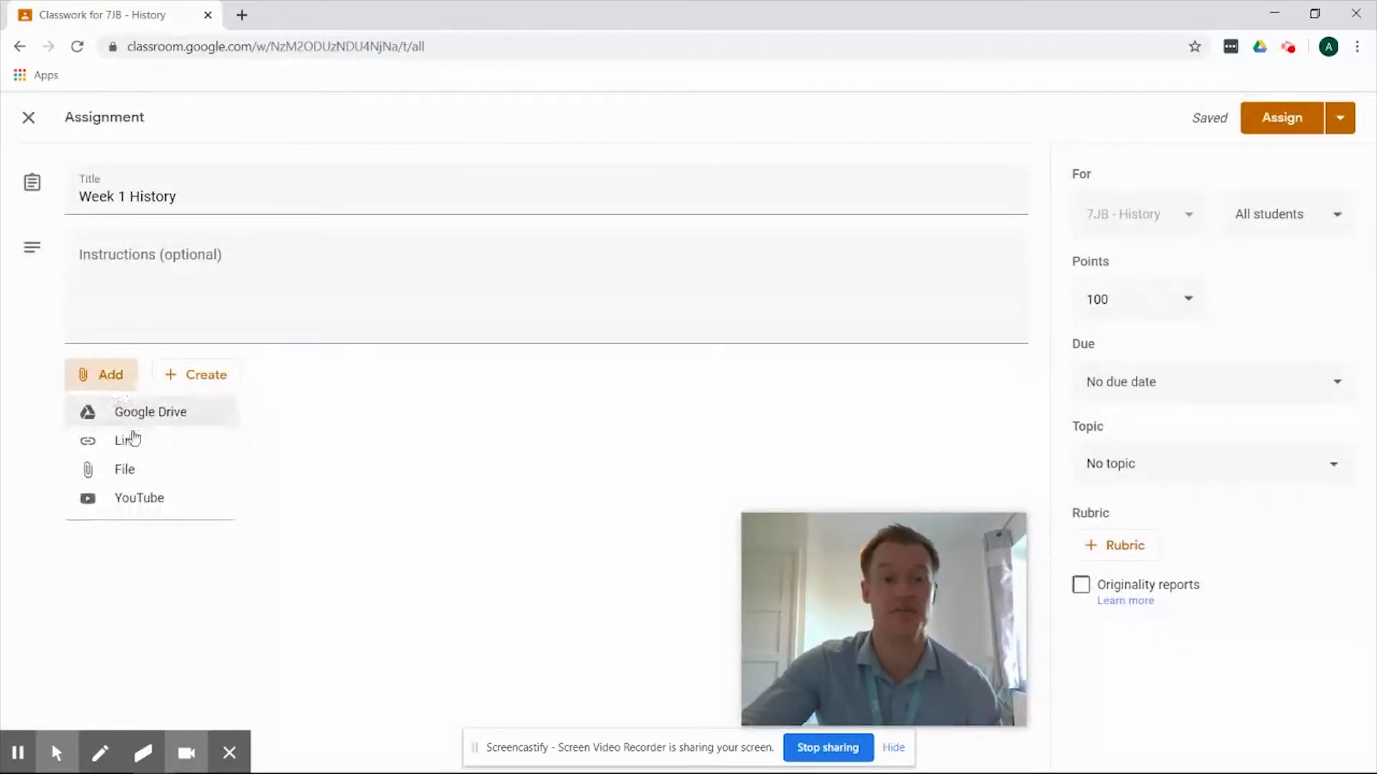
click(139, 468)
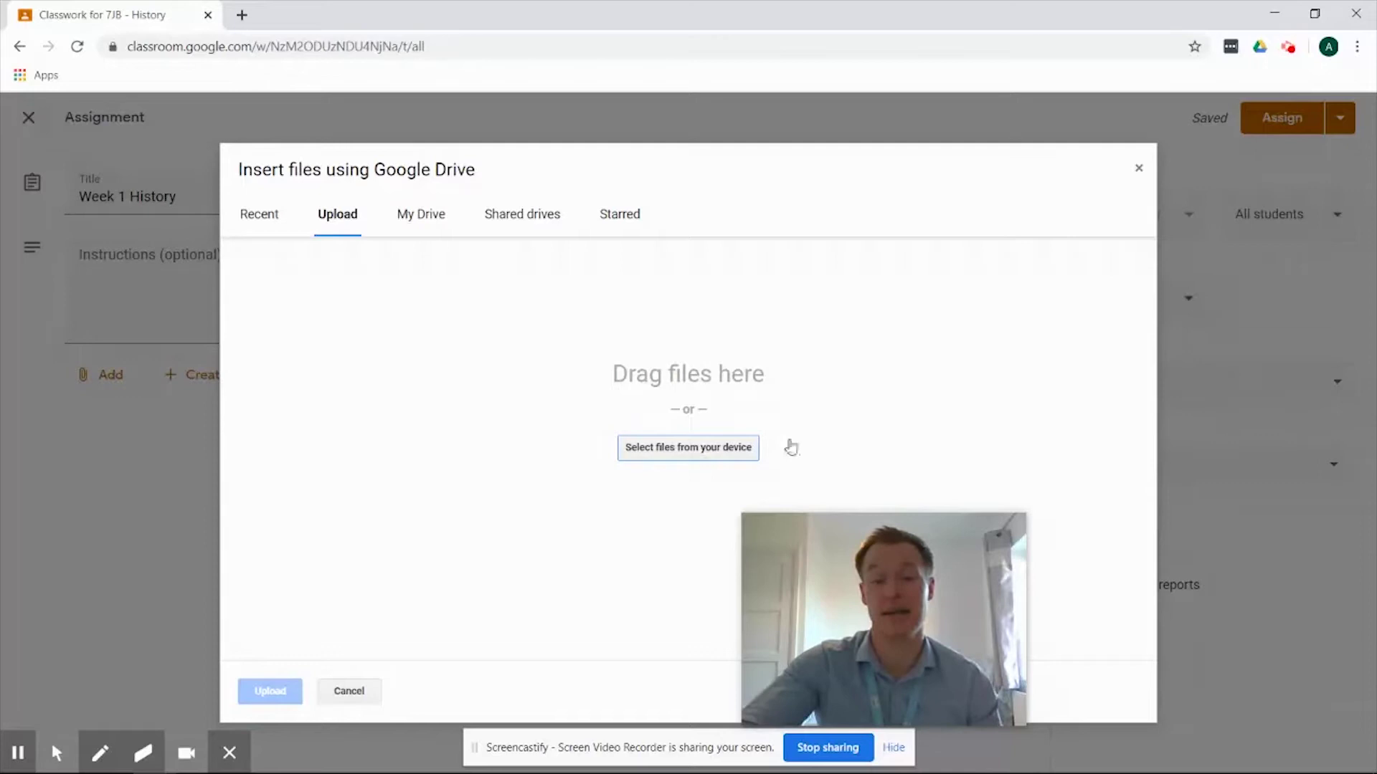
click(1138, 169)
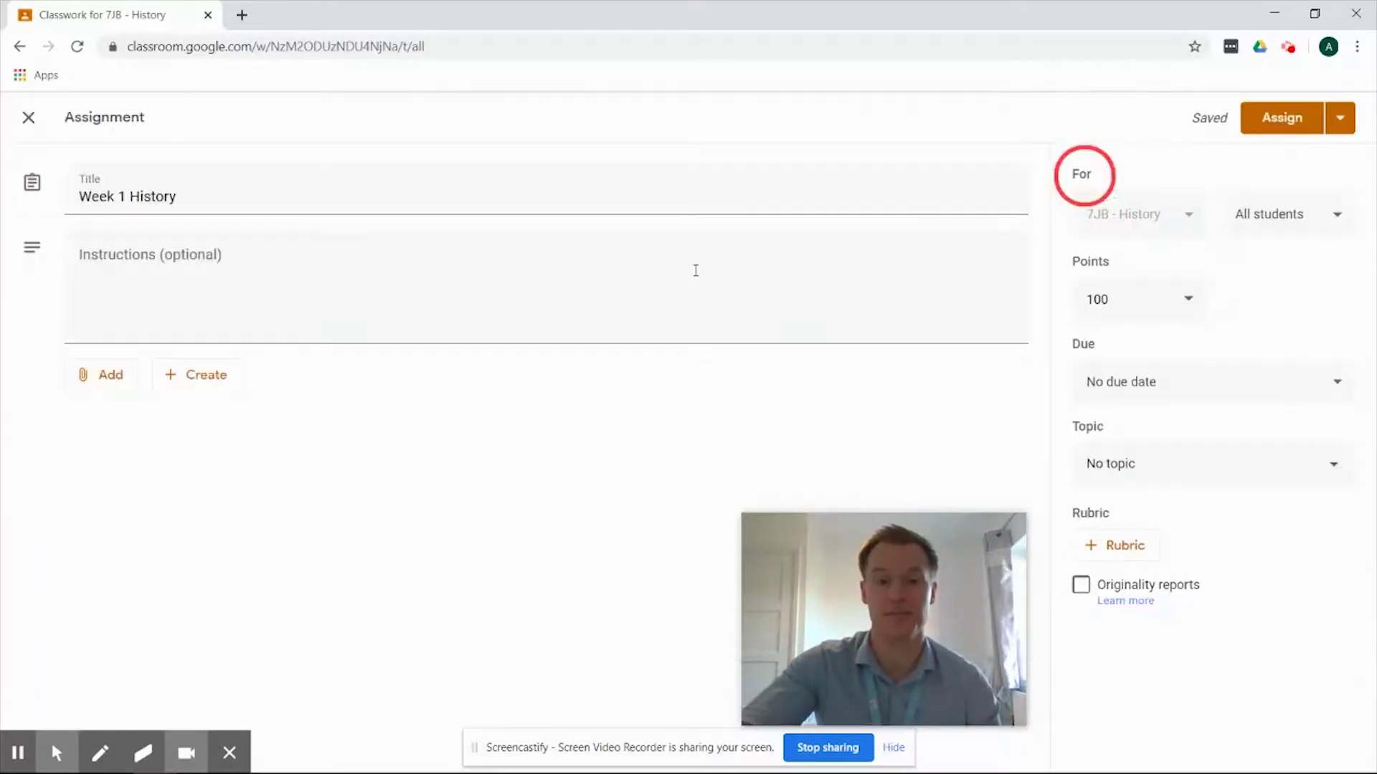
click(108, 374)
click(141, 509)
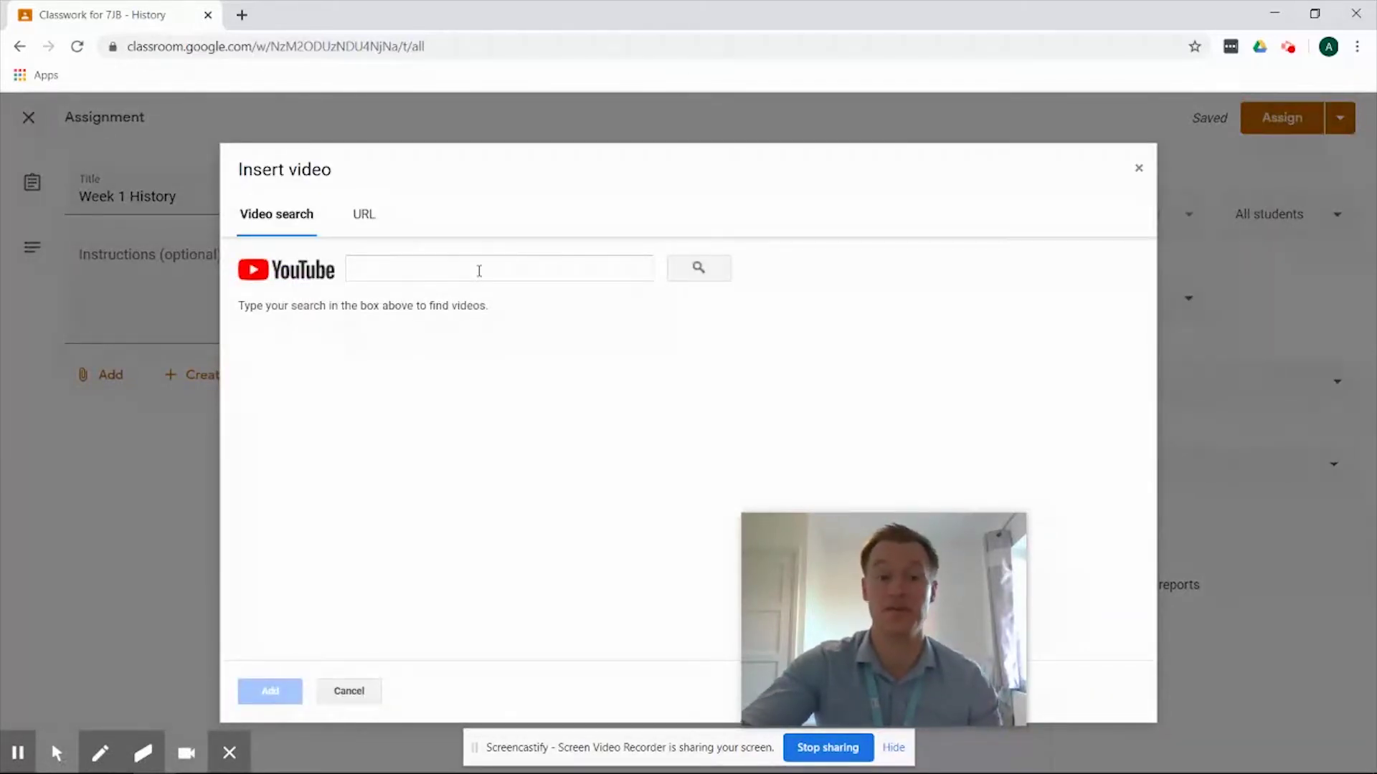
click(363, 215)
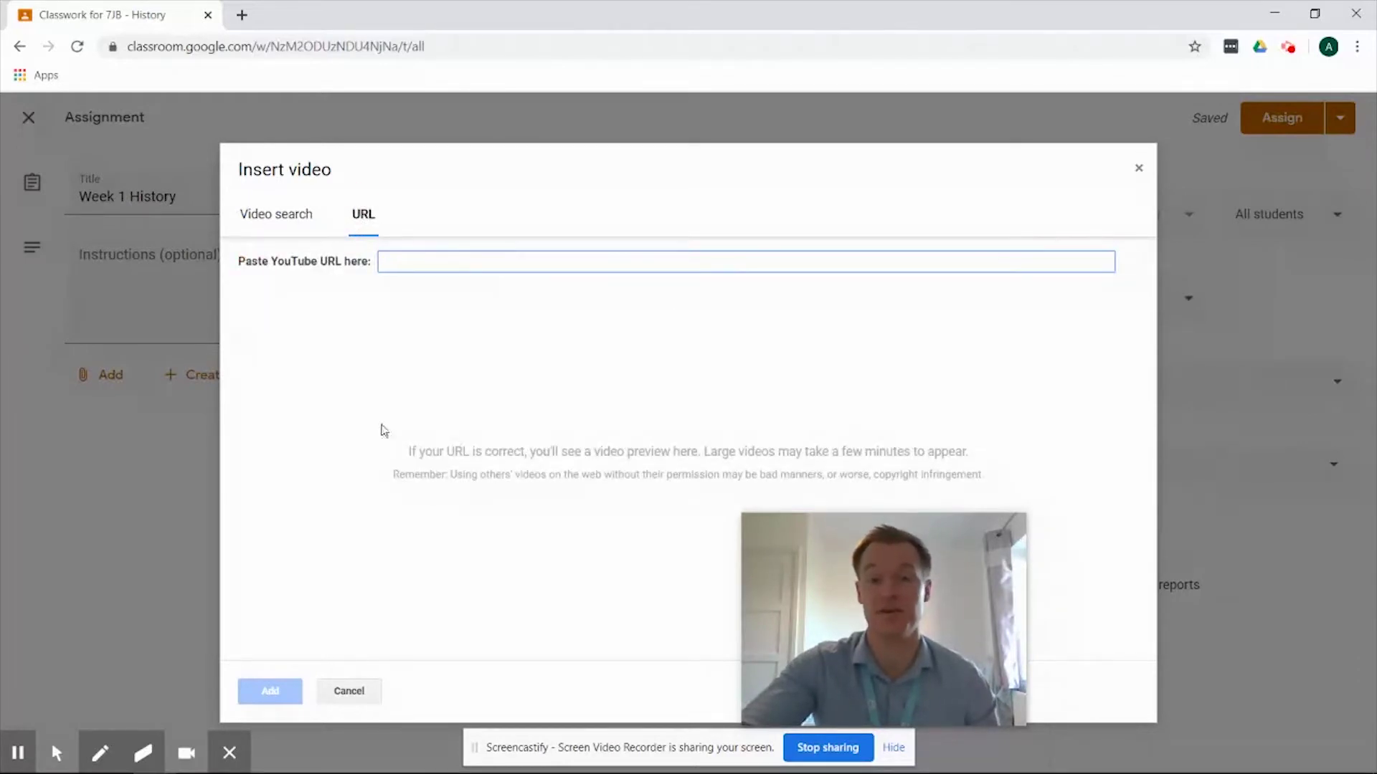
click(350, 695)
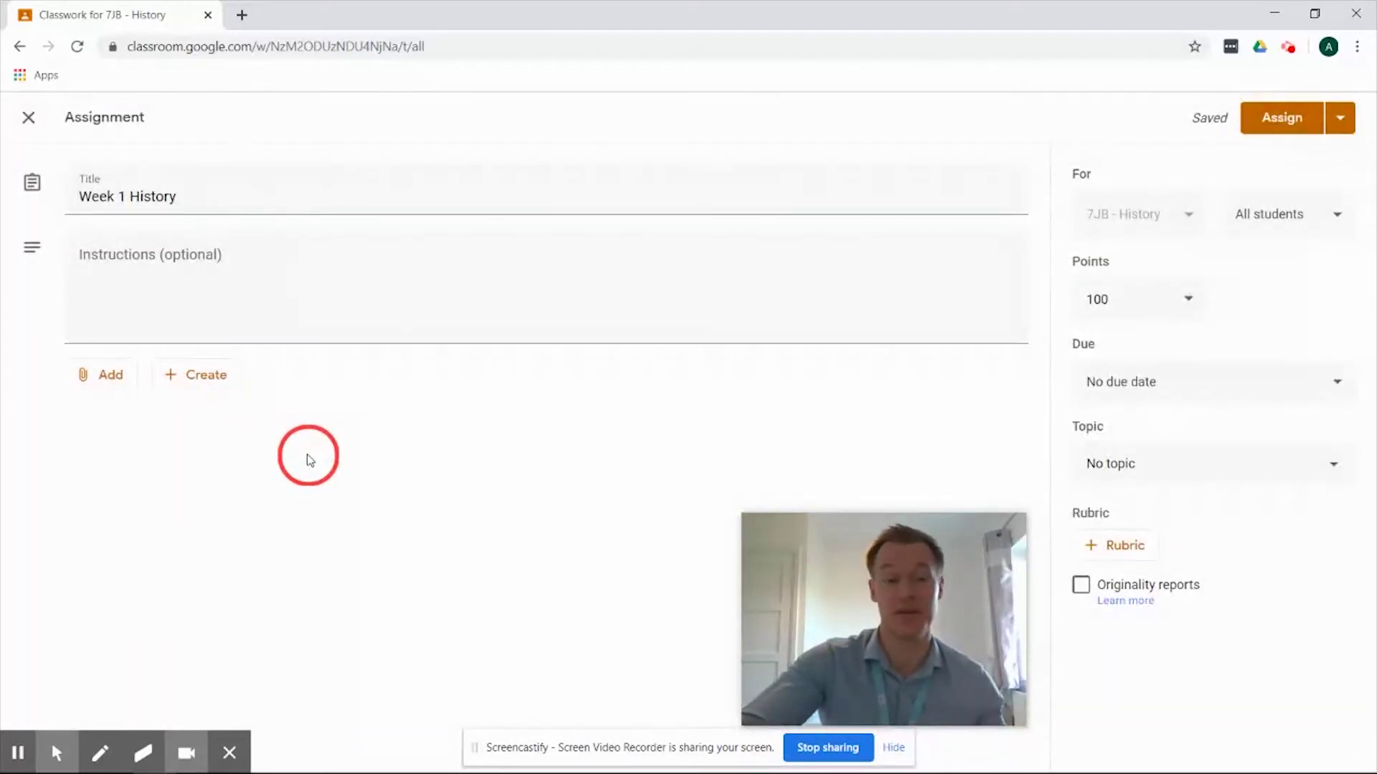
click(195, 376)
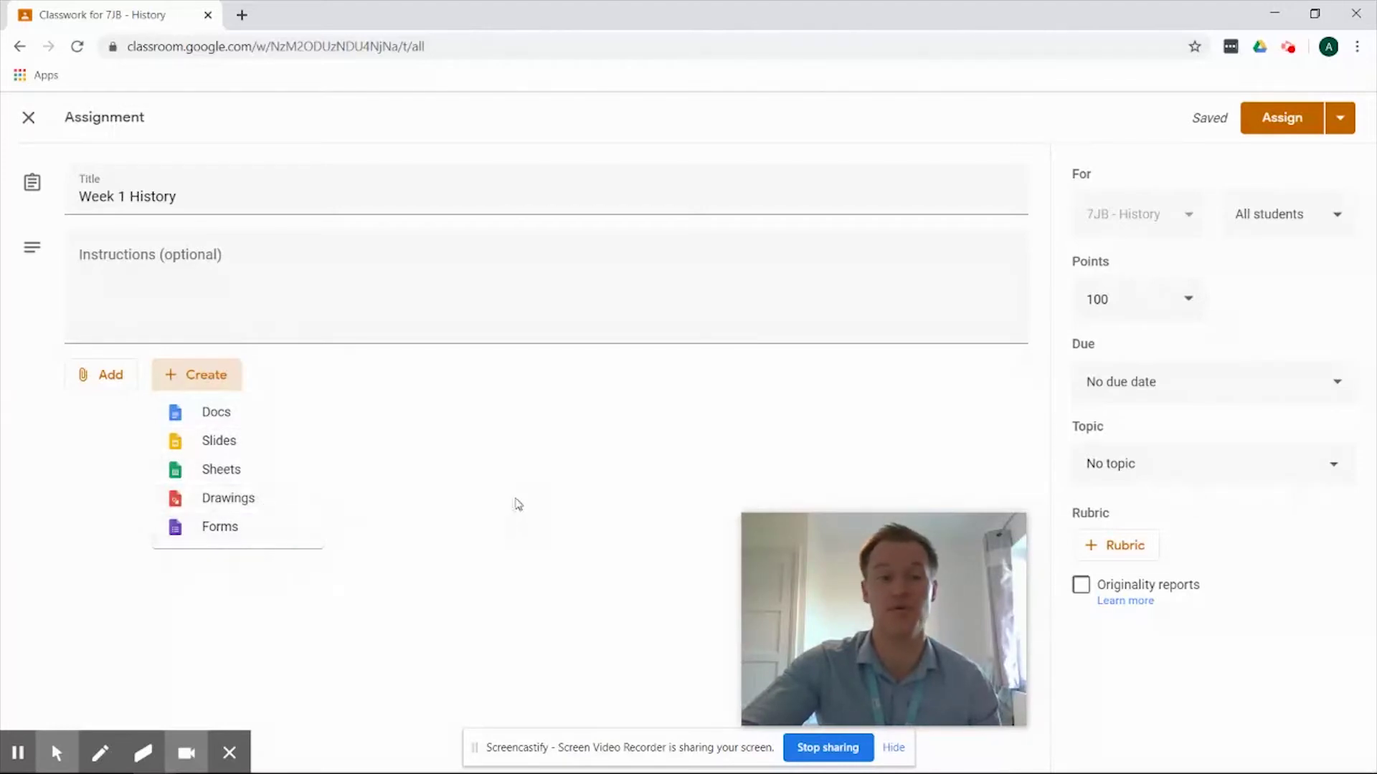
click(456, 402)
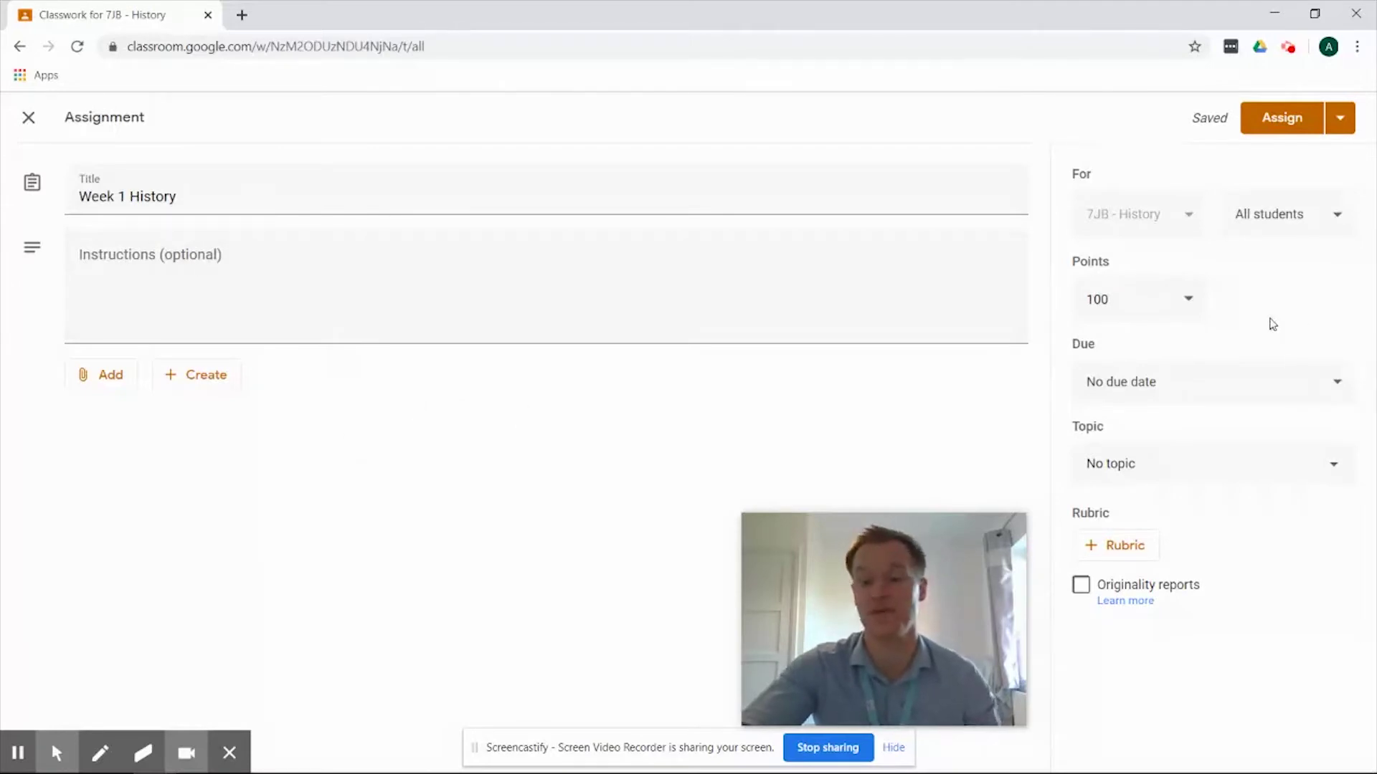
click(1307, 219)
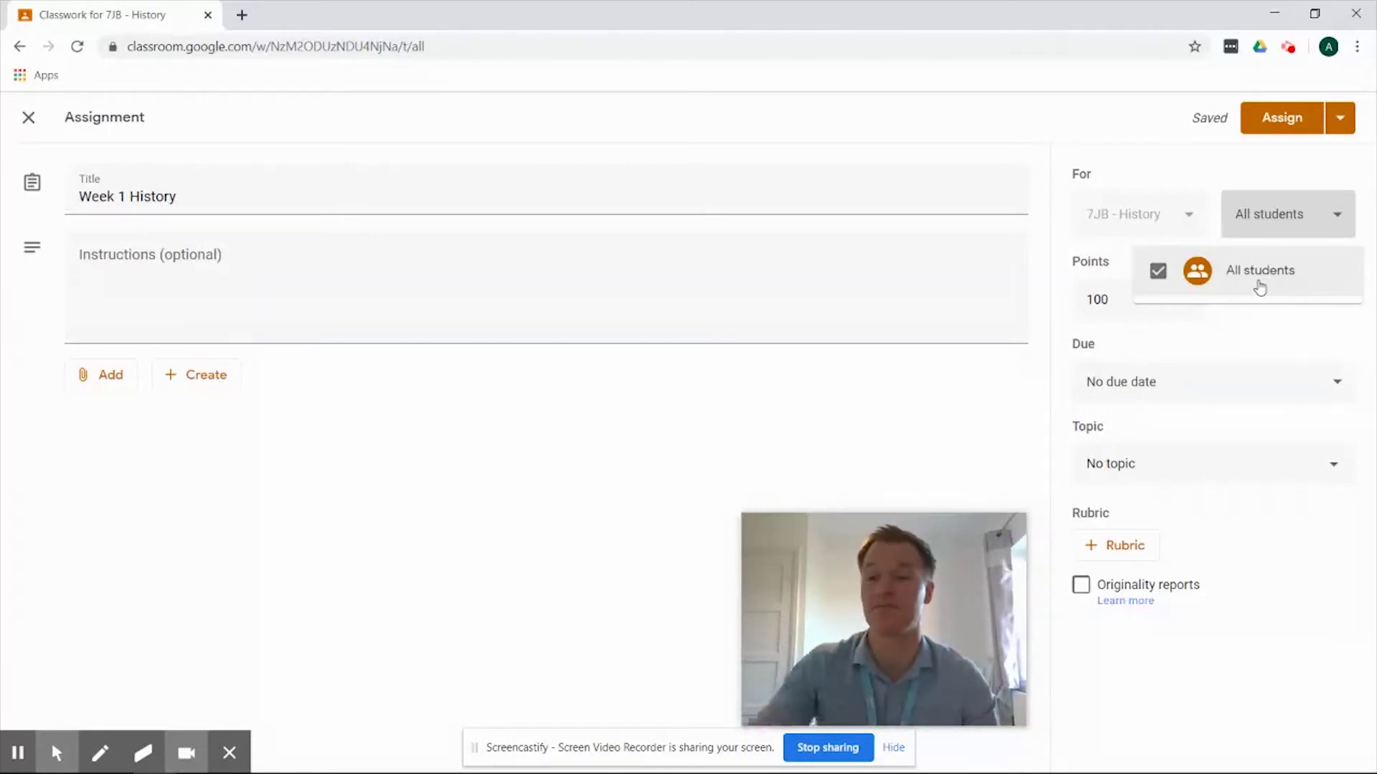
click(1256, 328)
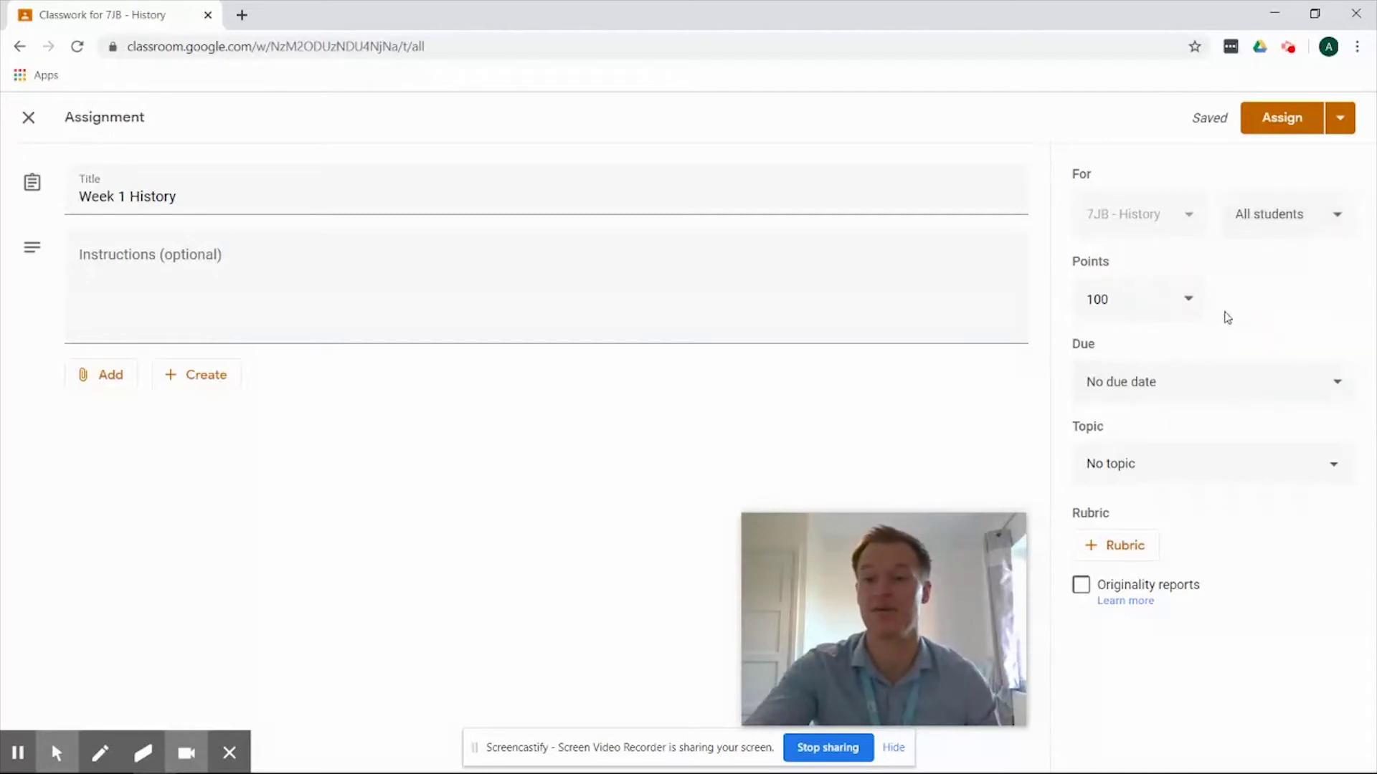
click(1192, 309)
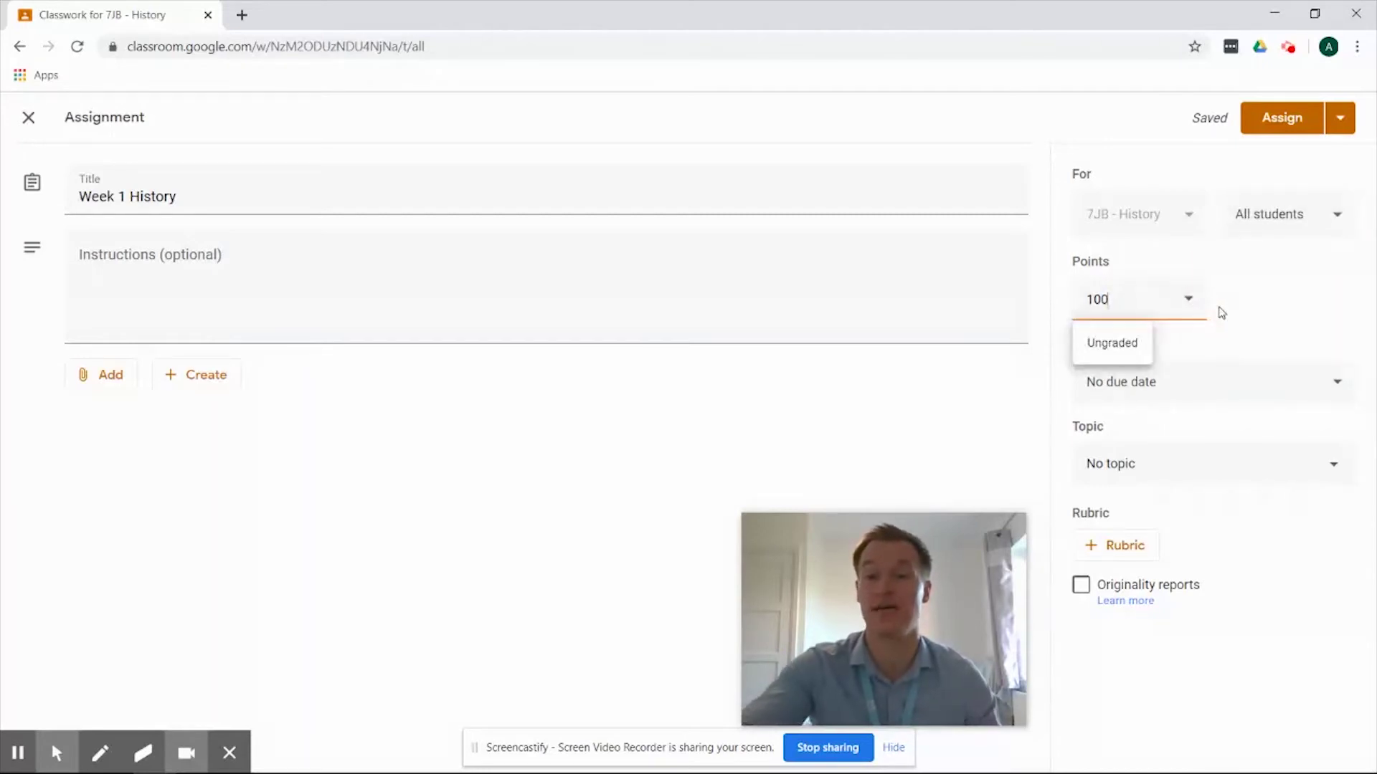
click(1271, 329)
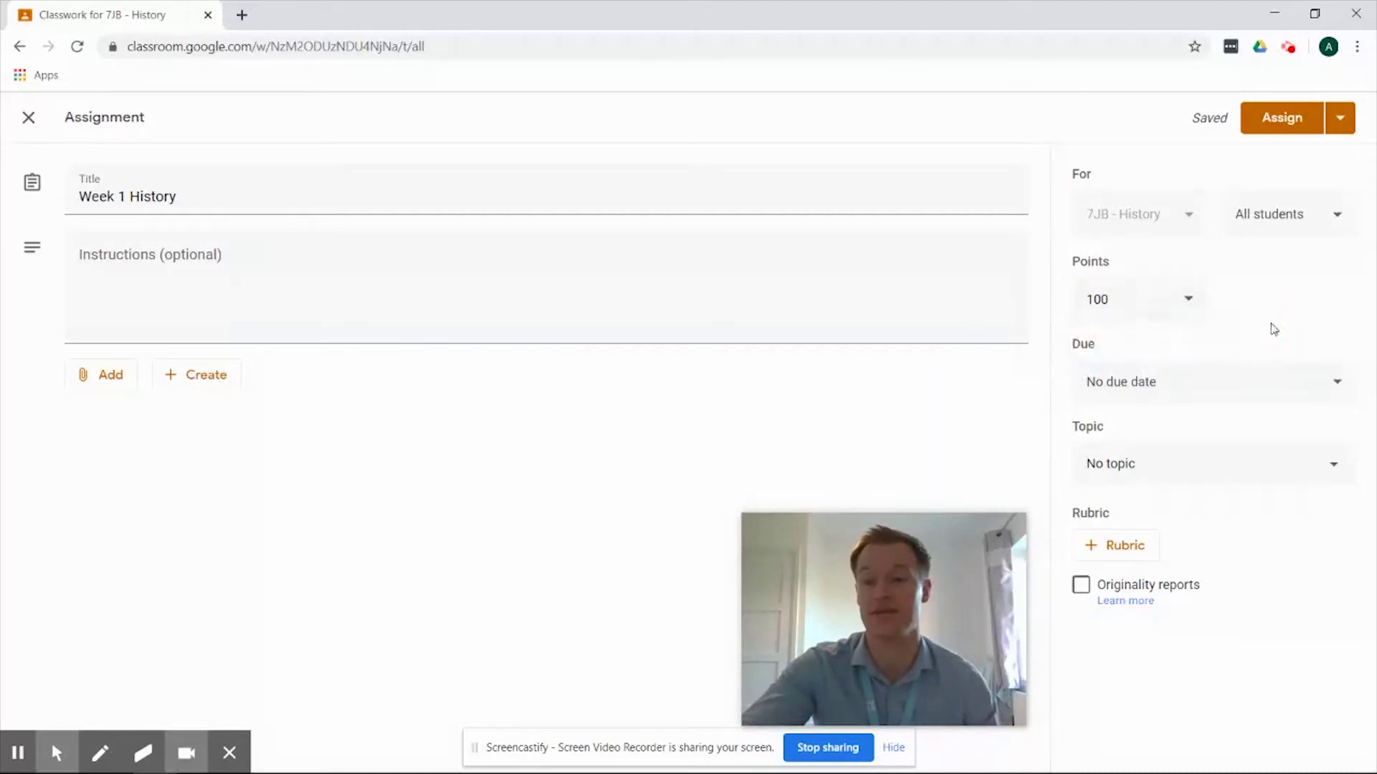
click(1253, 391)
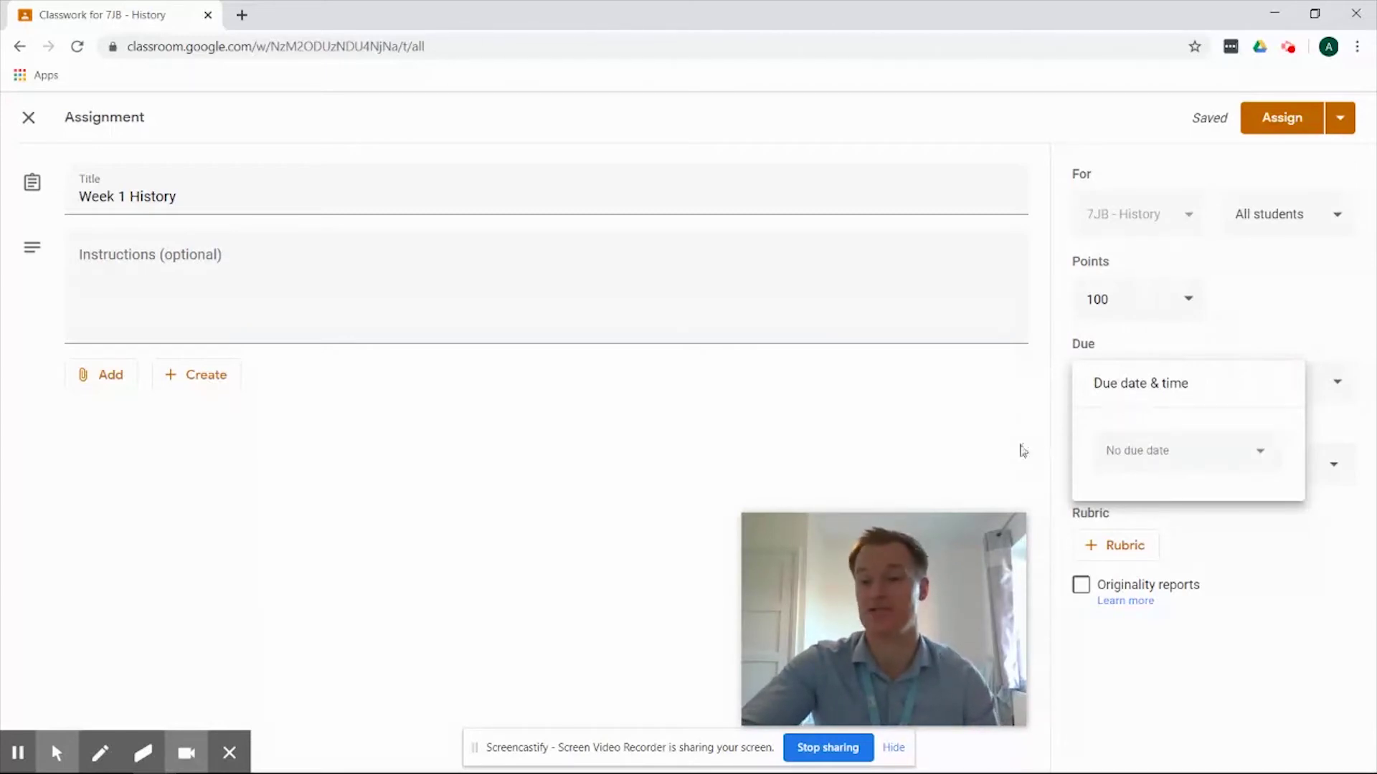
click(989, 424)
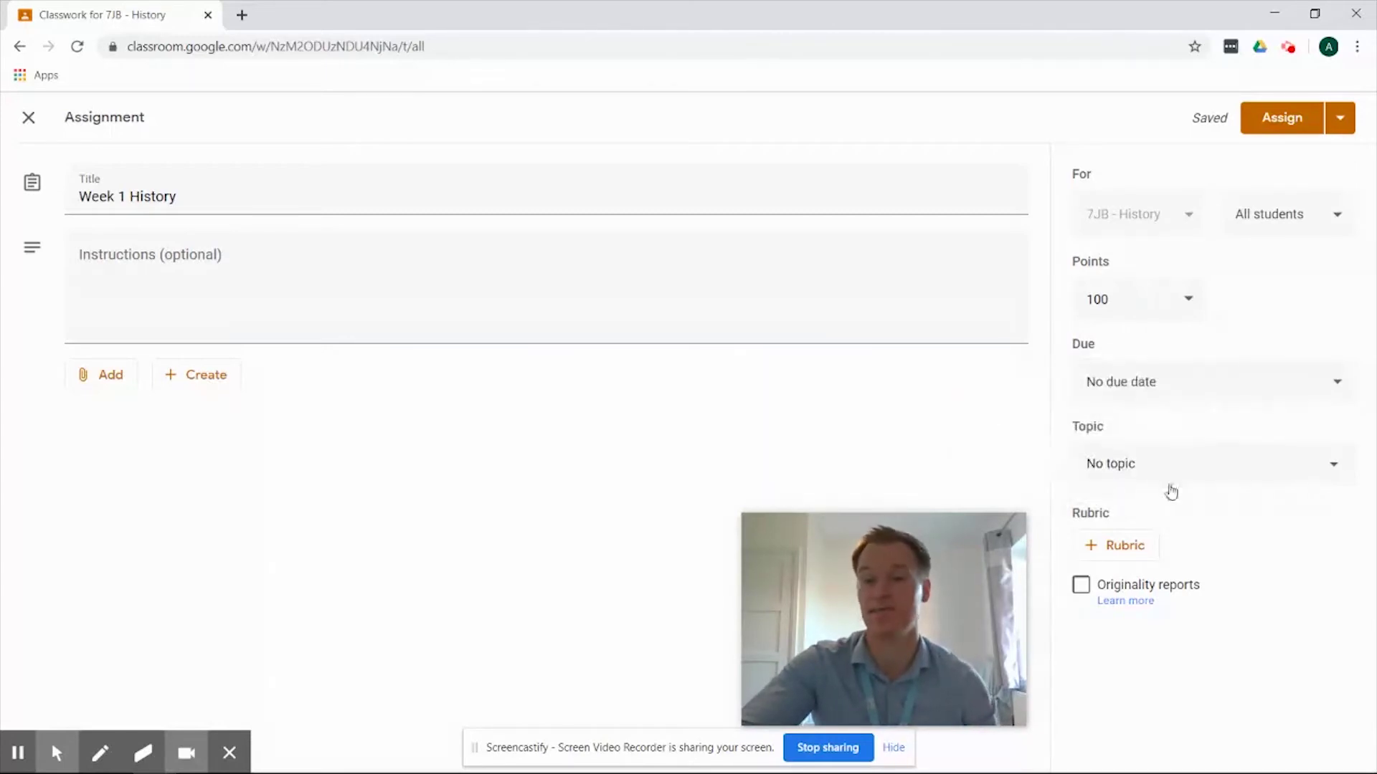
click(1234, 468)
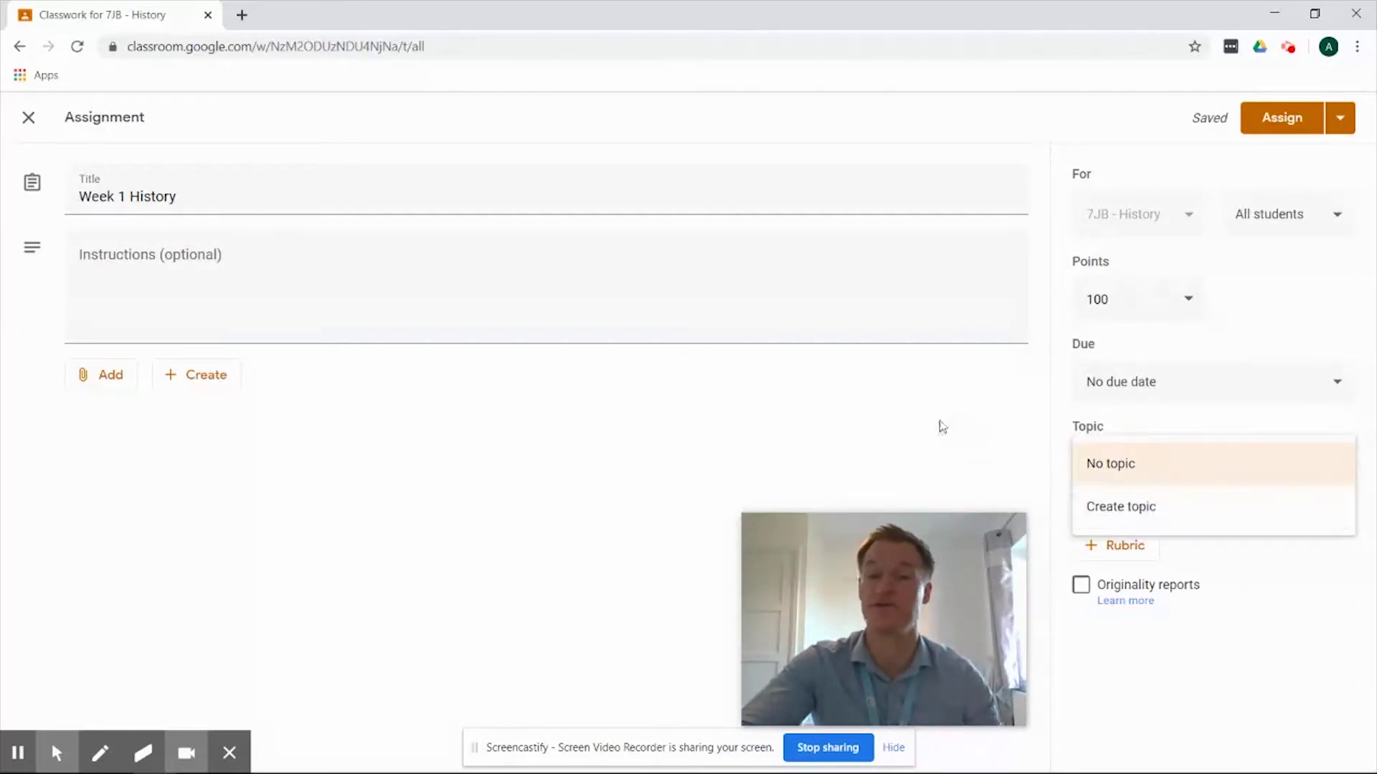
click(1172, 464)
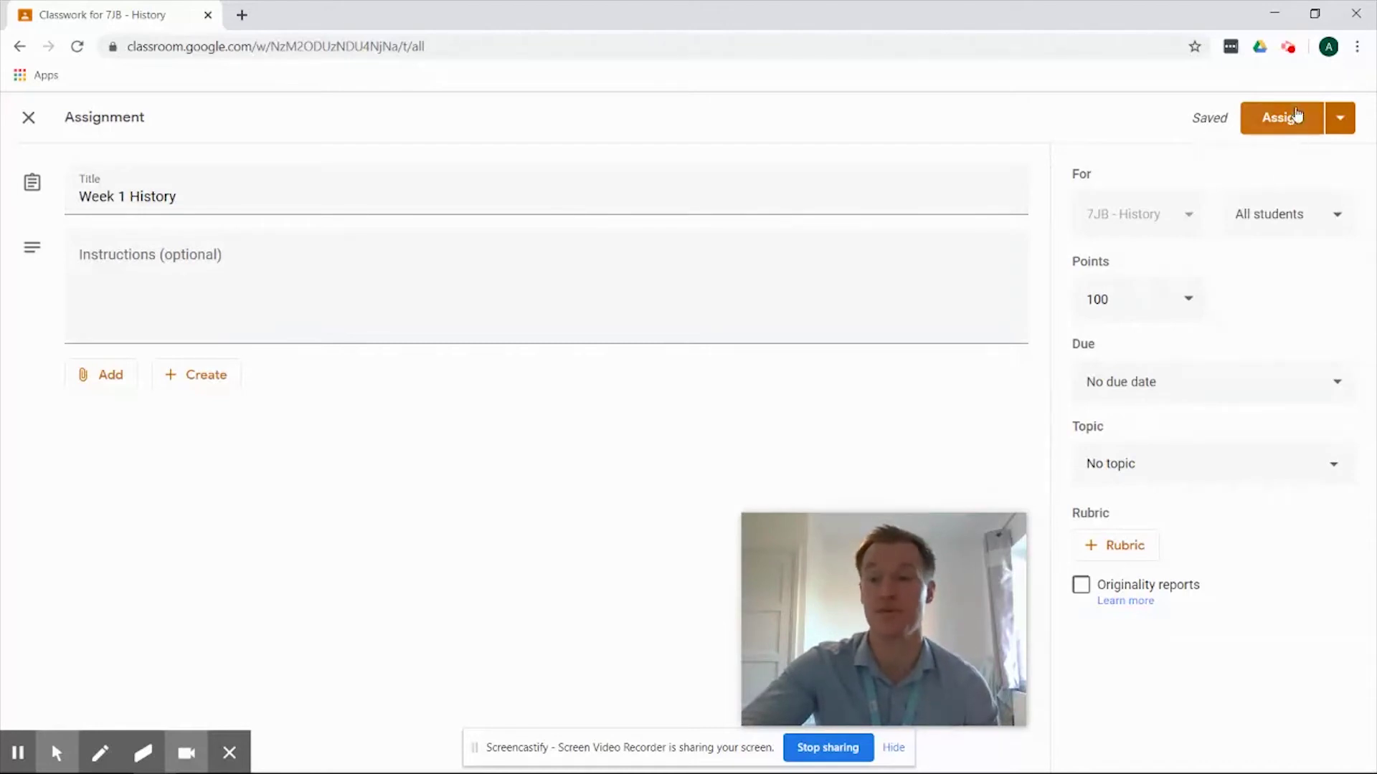
- Assign Week 1 History to 7JB - History after reviewing the Assign dropdown options
click(1342, 126)
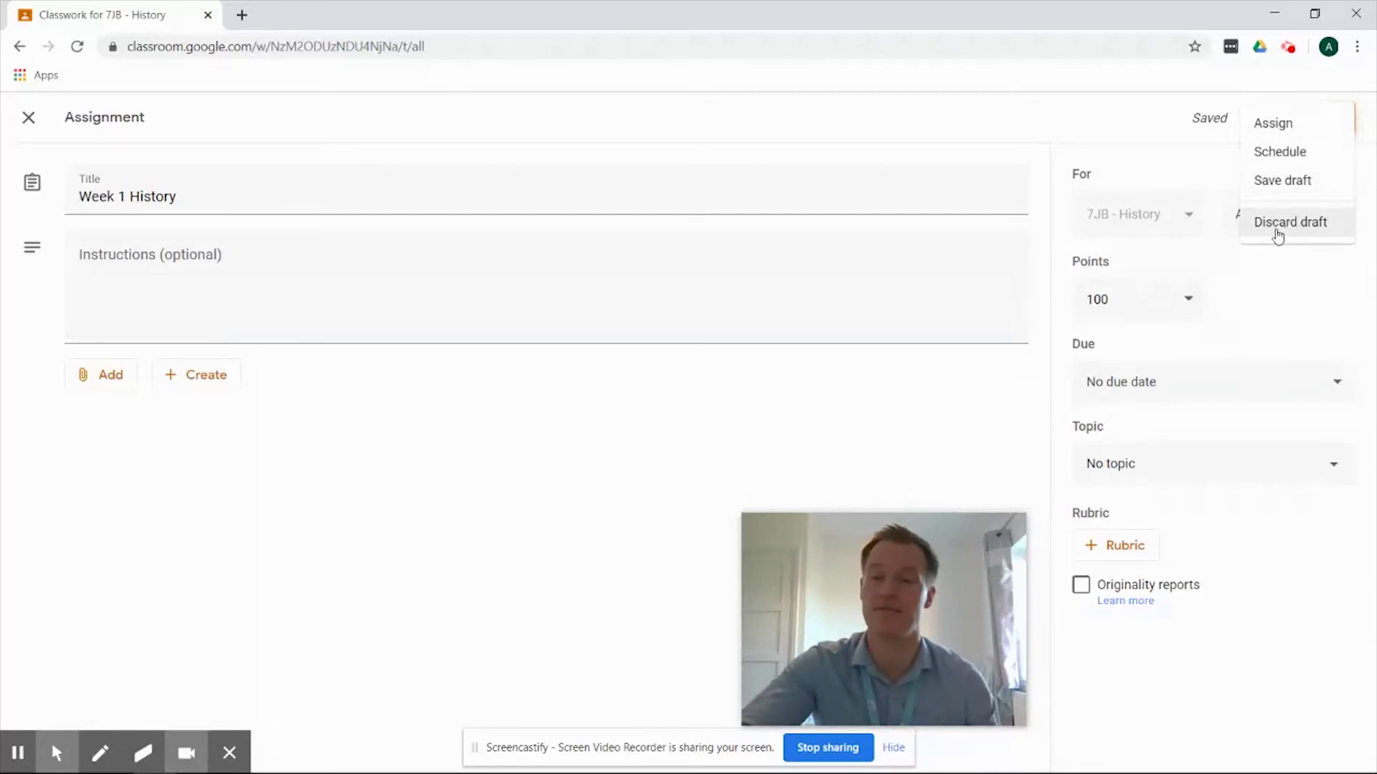
click(1160, 165)
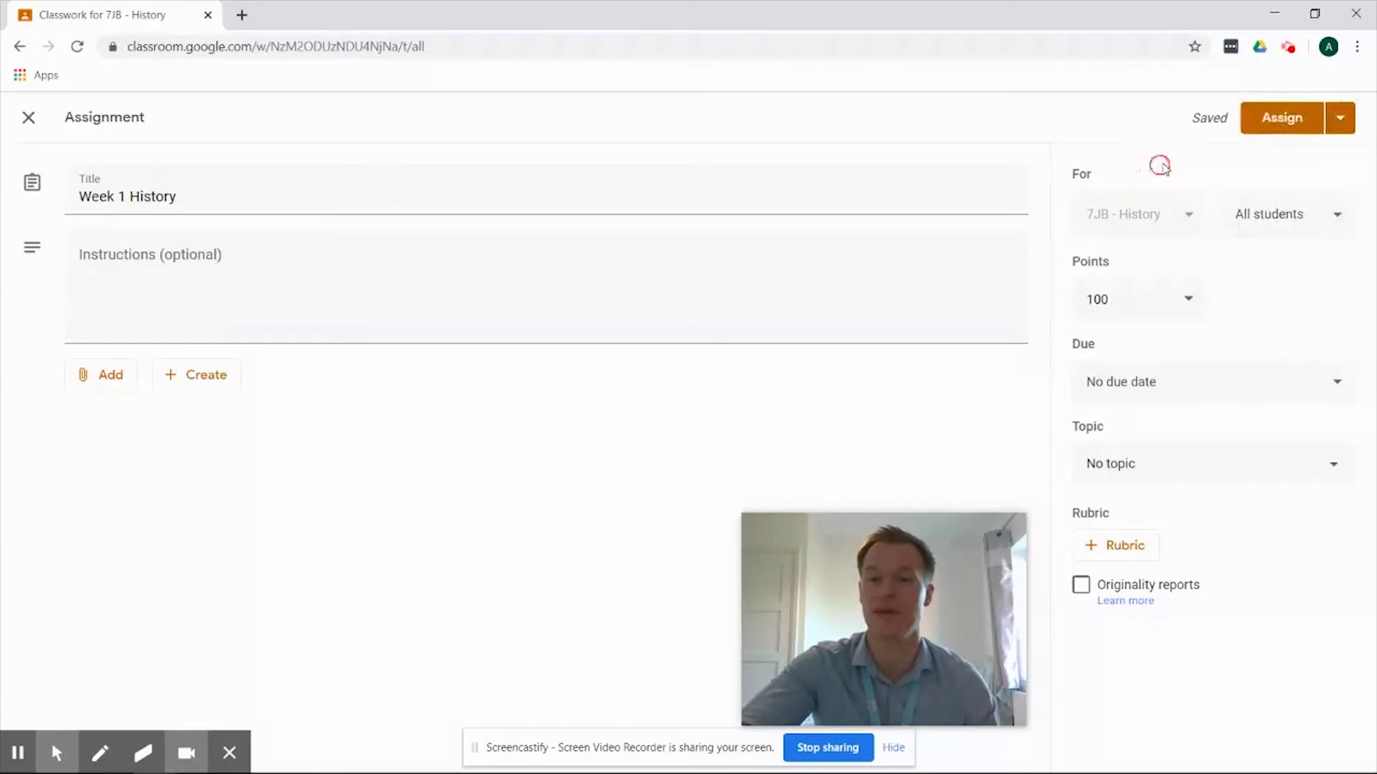
click(1296, 126)
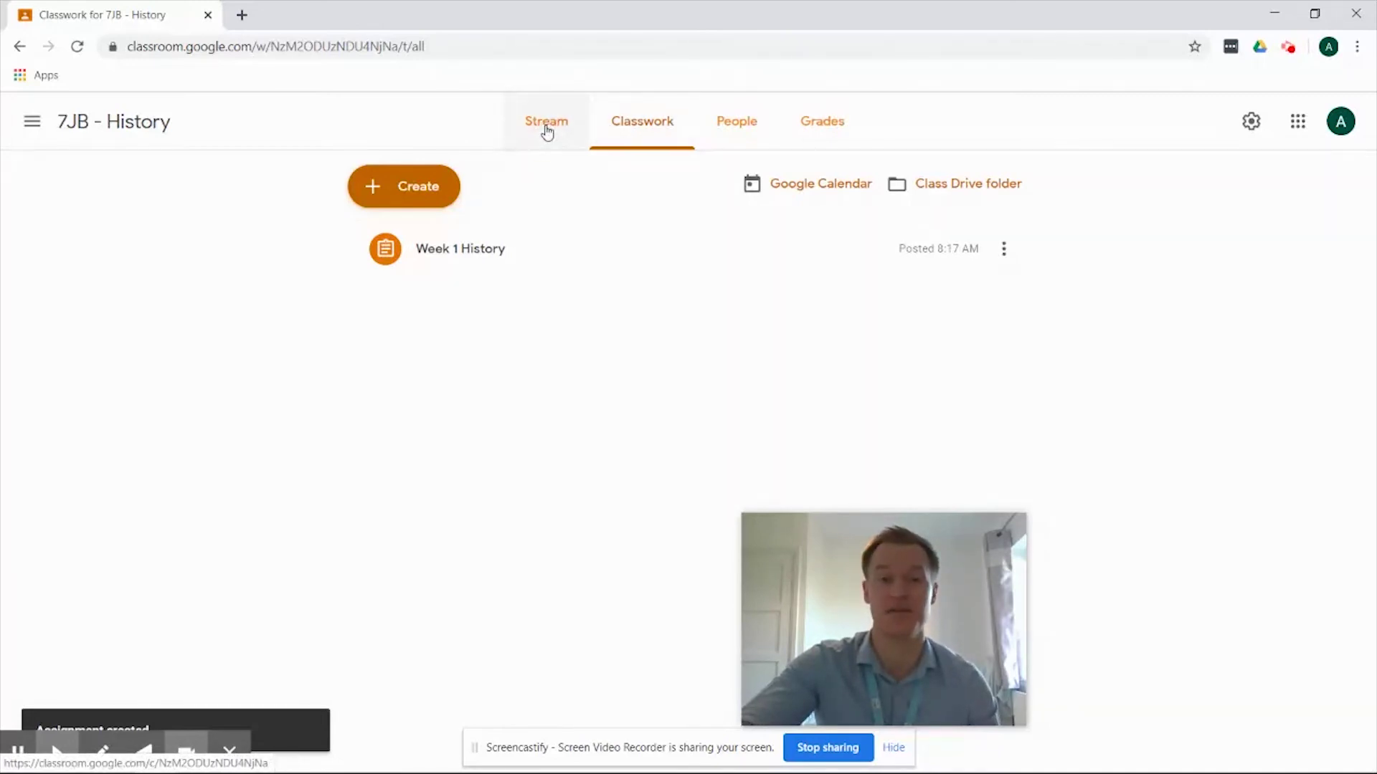
- Switch to the 7JB - History Stream to see the 8:17 AM assignment post
click(547, 131)
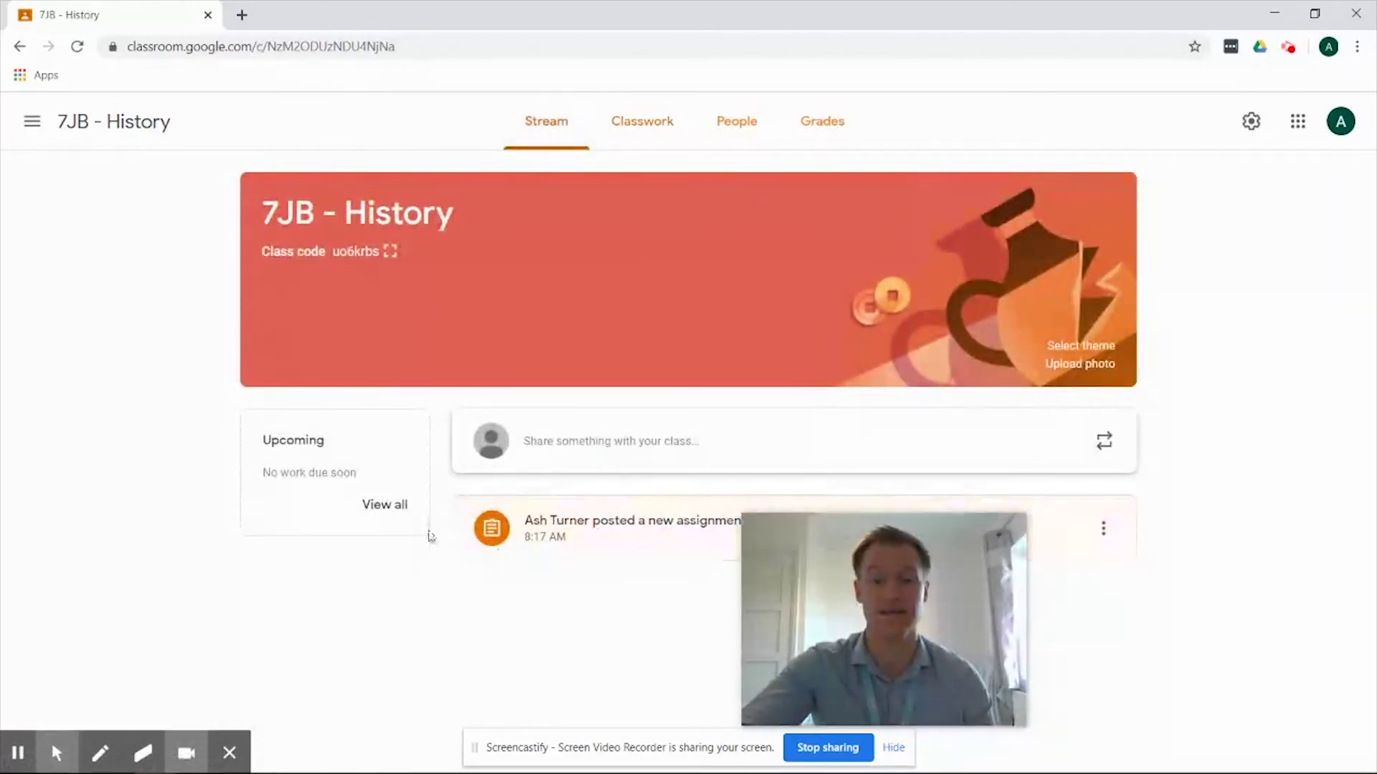